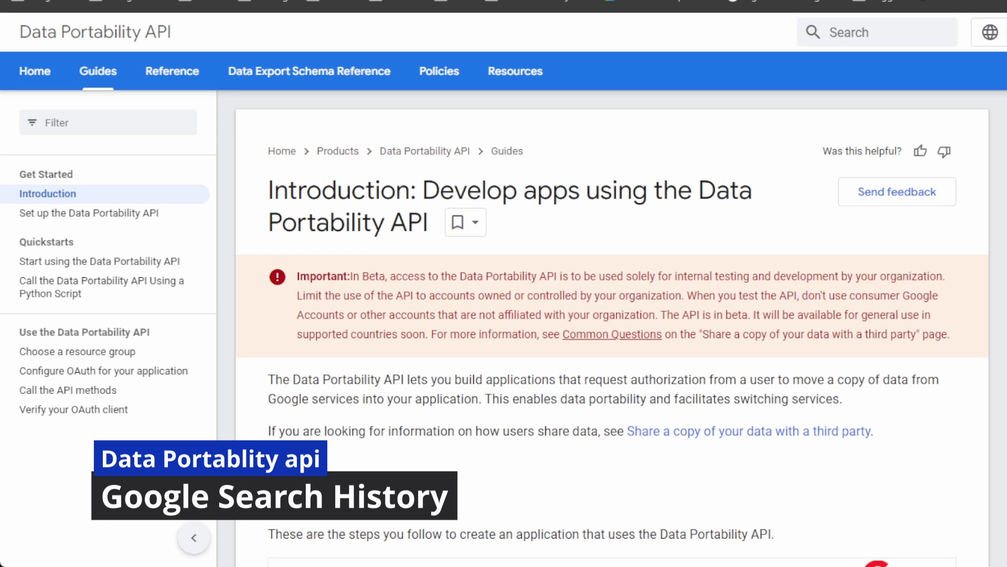
Read through the Data Portability API introduction, covering the developer workflow and how users interact with an app
scroll(612, 337, down, 8)
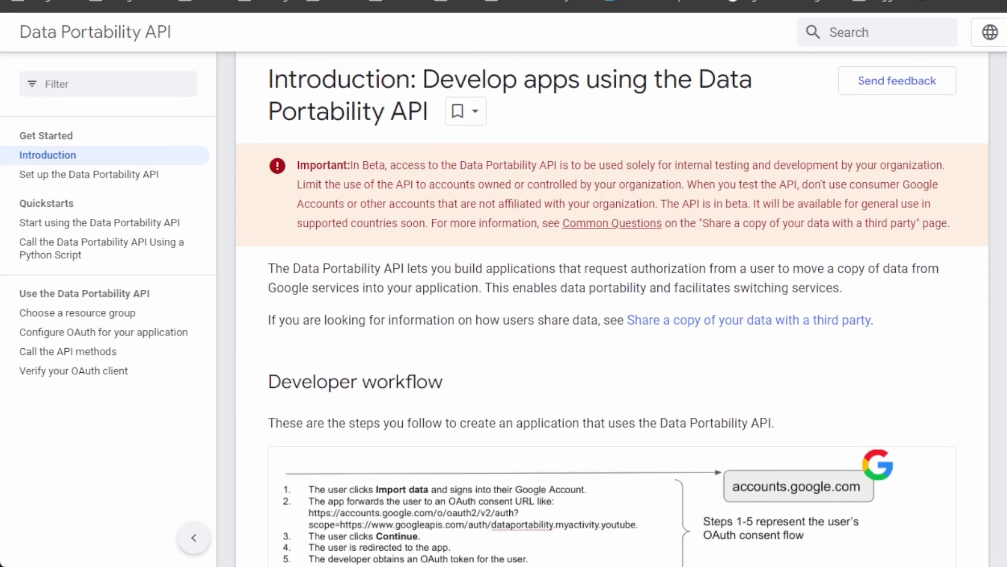
scroll(613, 309, down, 8)
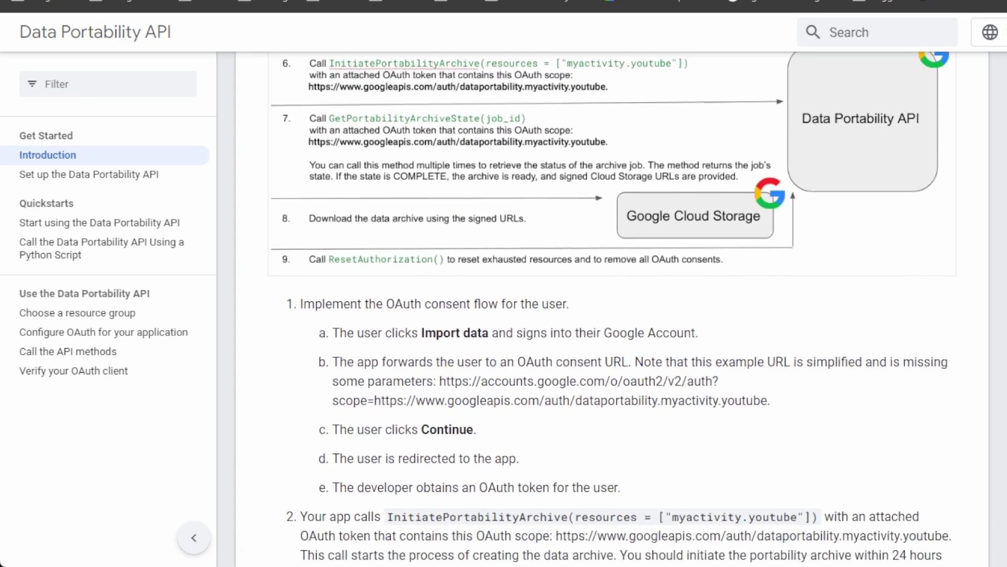
scroll(612, 309, down, 11)
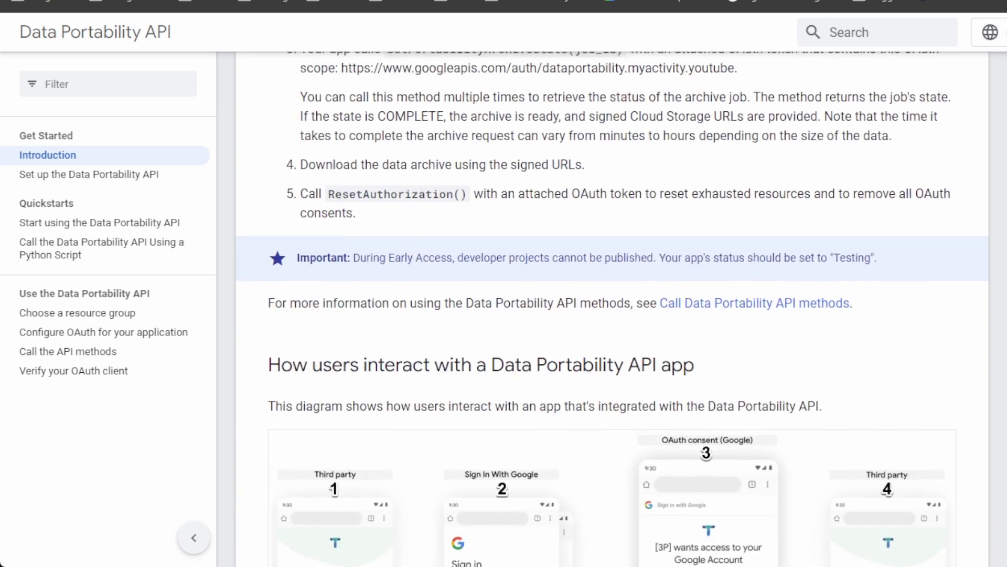
scroll(613, 309, down, 9)
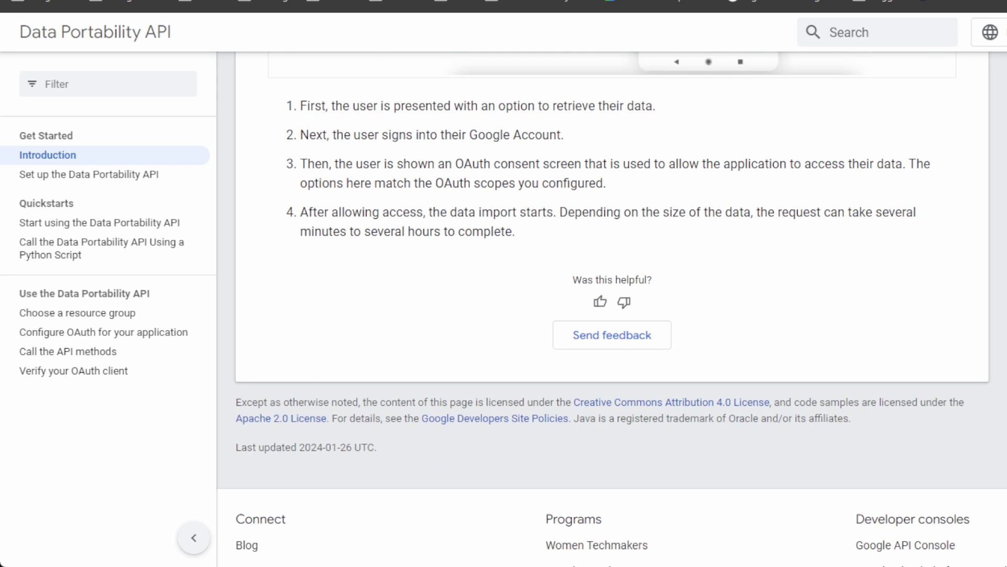
scroll(613, 309, up, 7)
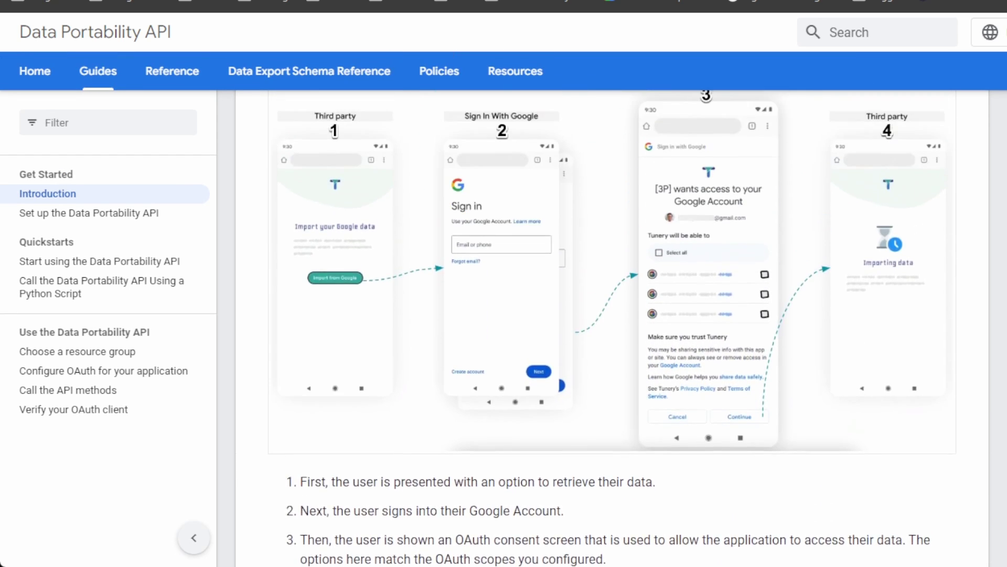
scroll(612, 309, up, 9)
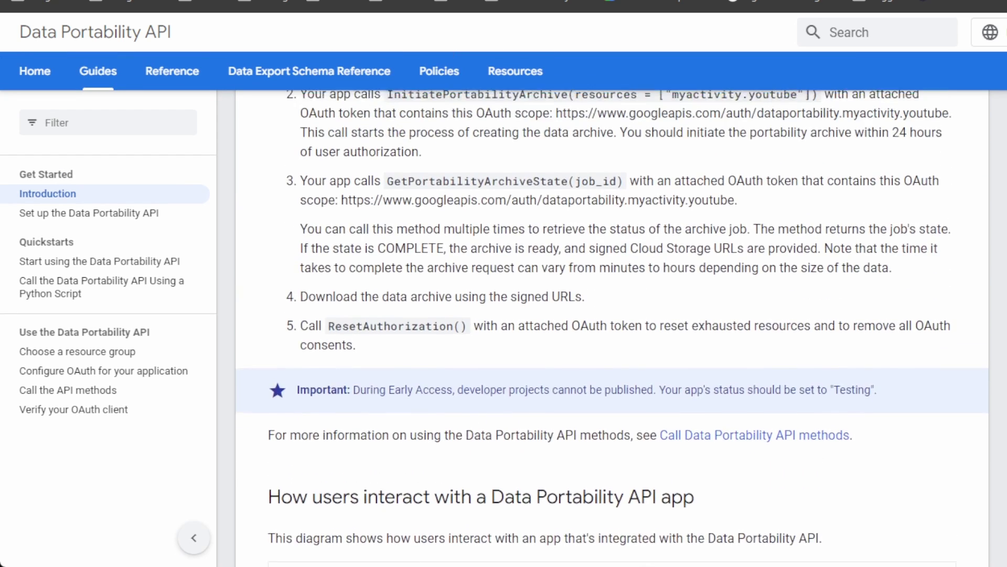
scroll(612, 308, up, 12)
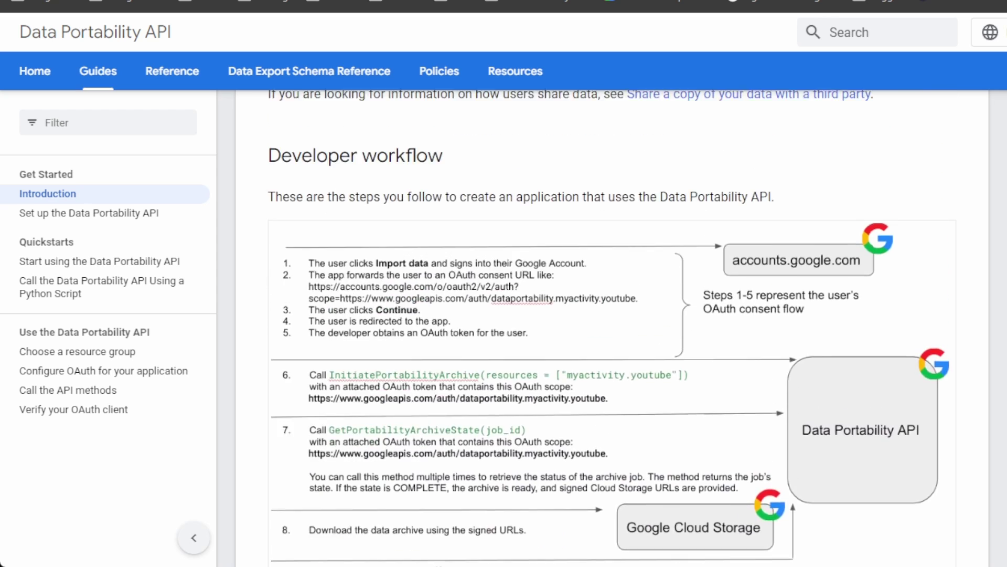
scroll(613, 309, up, 6)
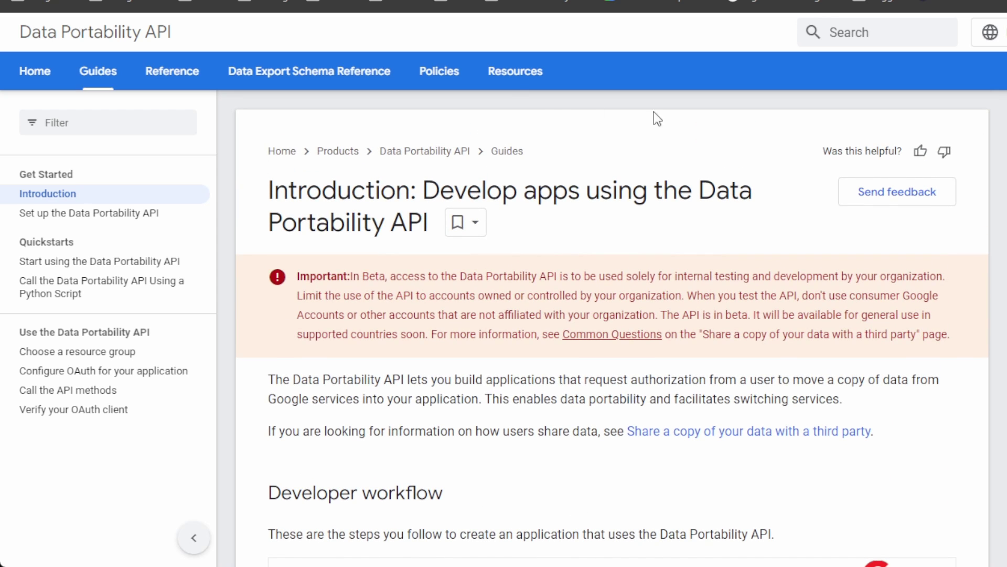
Browse the Data Portability API release notes, home page and API reference, ending at the guide on choosing a resource group
click(513, 73)
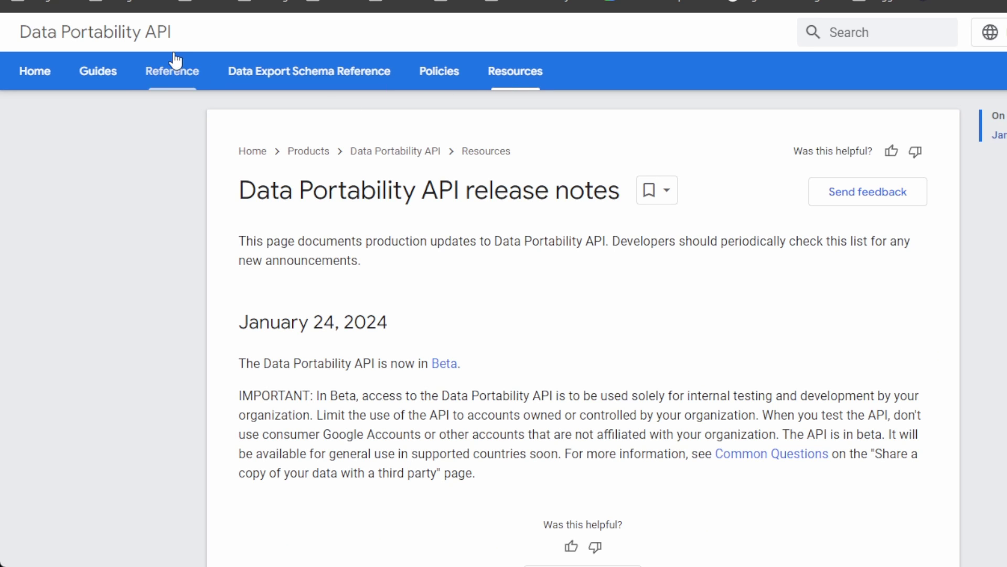
click(33, 71)
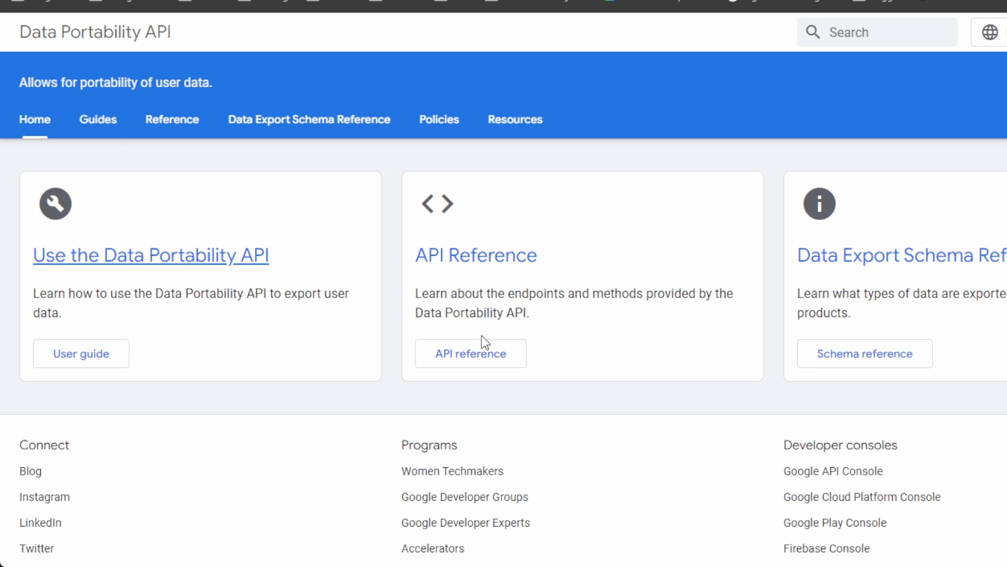
click(472, 353)
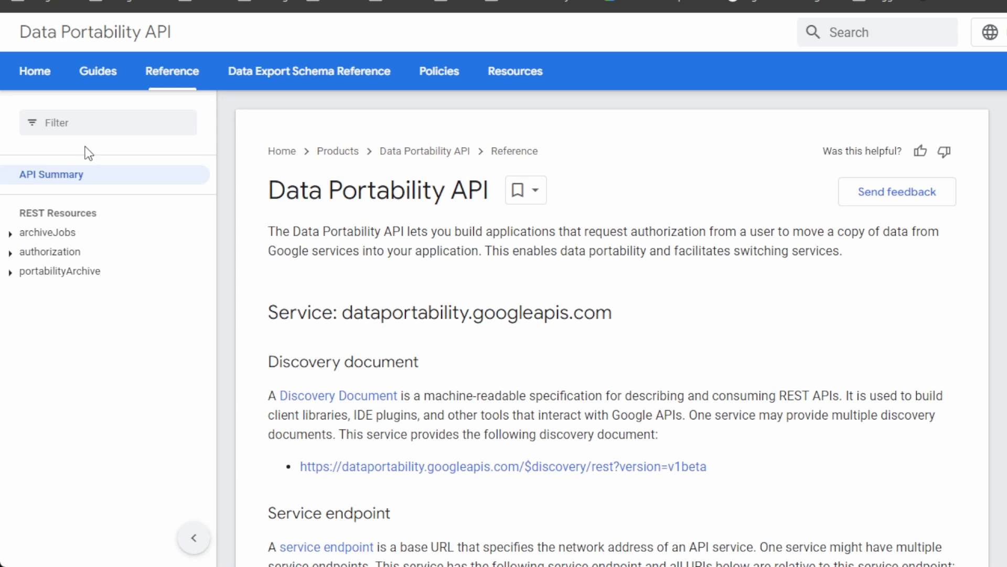
click(97, 71)
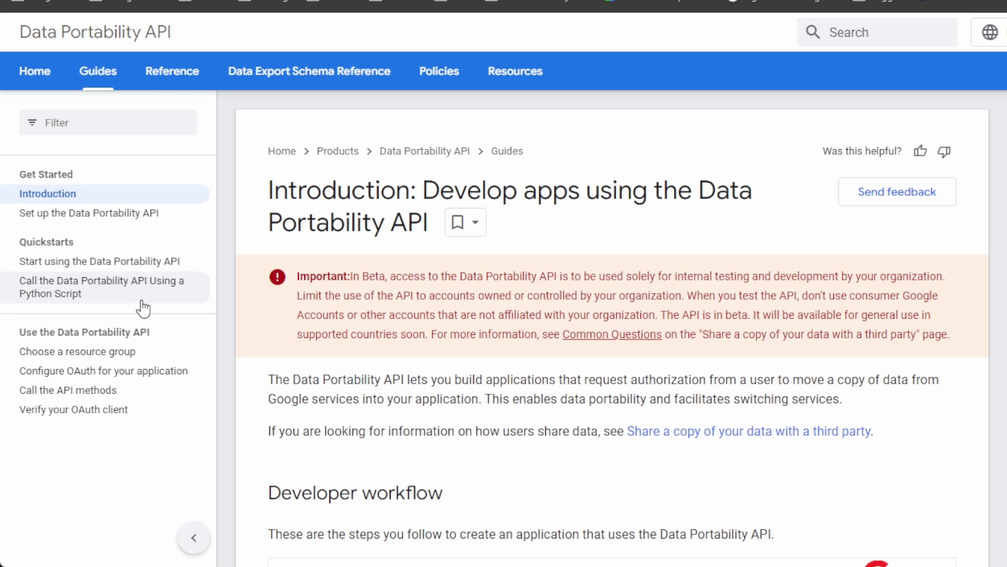
click(48, 352)
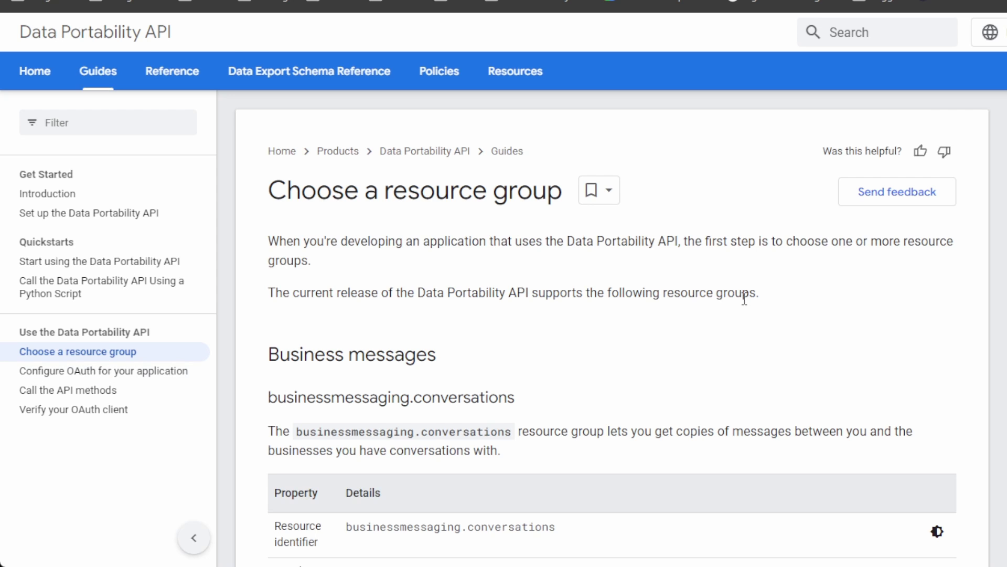
scroll(744, 299, down, 3)
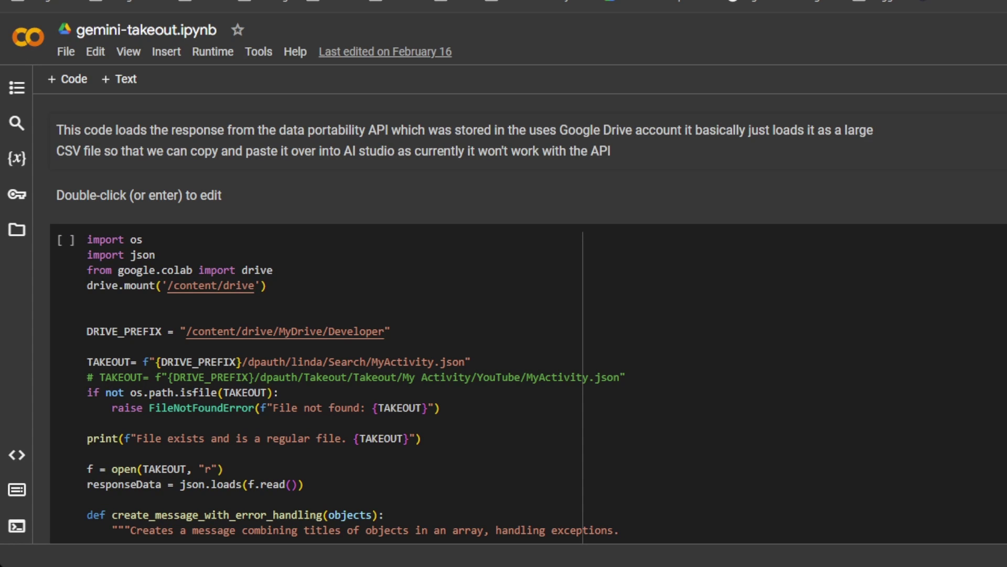
Review the gemini-takeout.ipynb code that loads MyActivity.json and writes its titles to a CSV file
scroll(525, 315, down, 3)
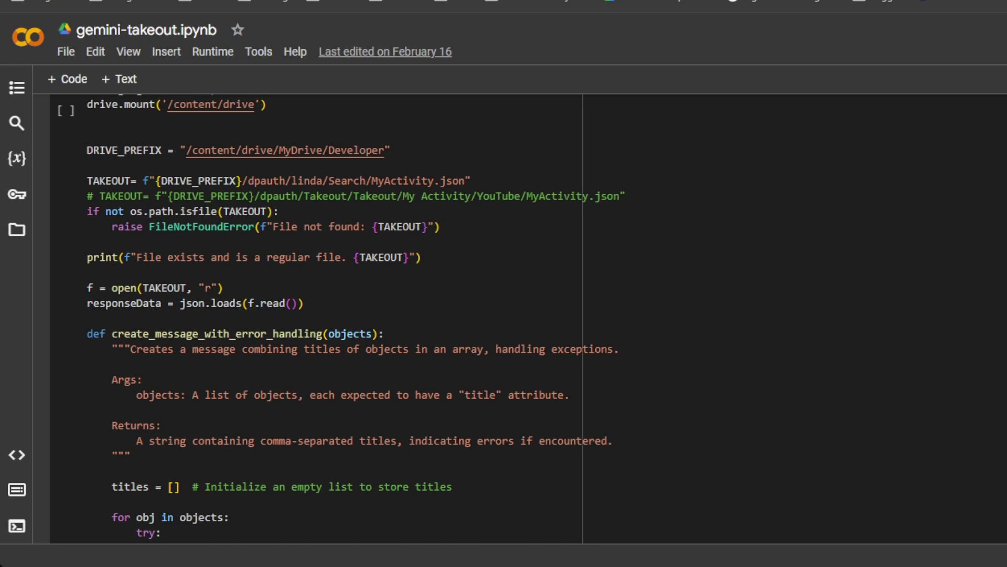
scroll(525, 315, down, 6)
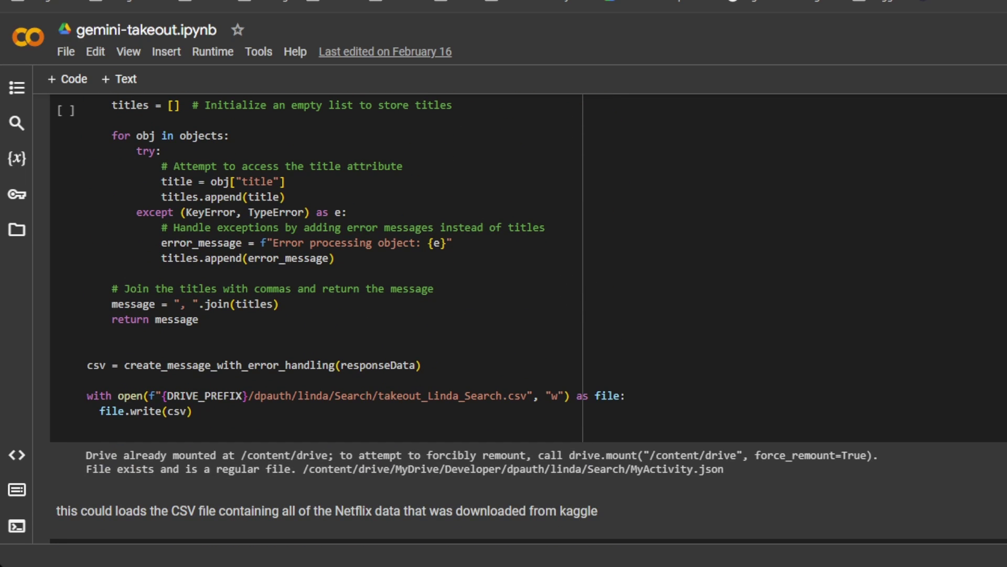
scroll(525, 315, up, 1)
scroll(525, 314, down, 1)
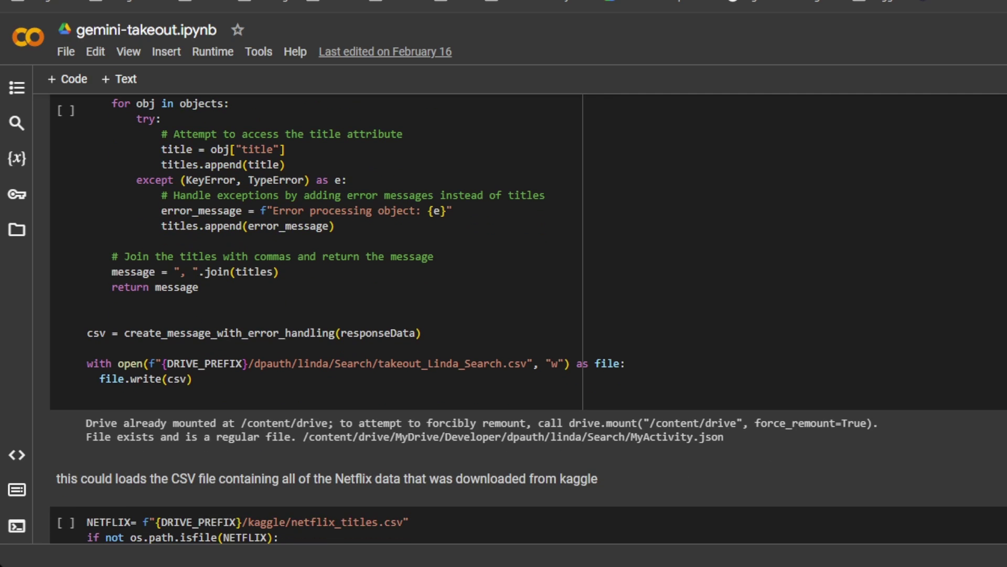
scroll(526, 315, up, 2)
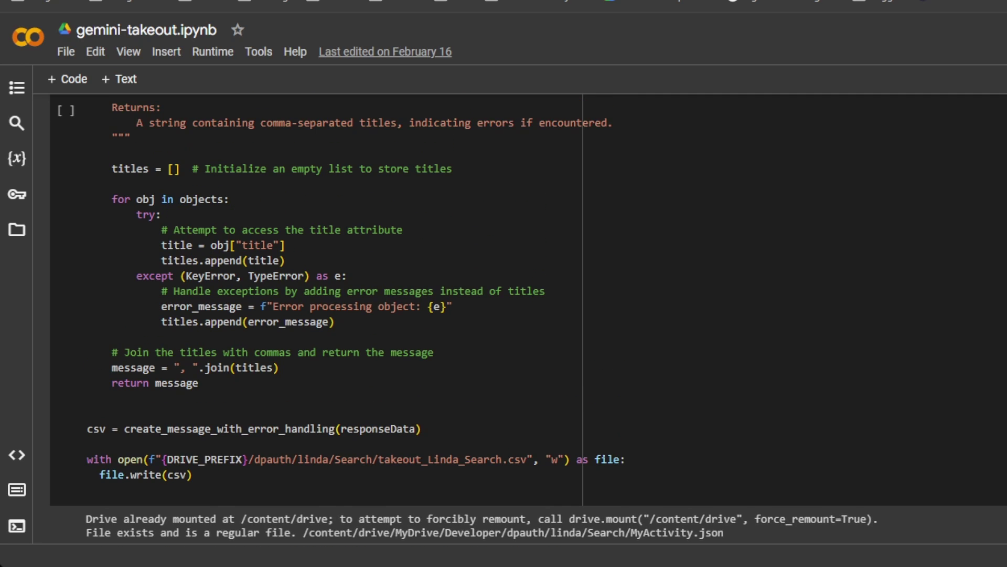
scroll(525, 314, up, 9)
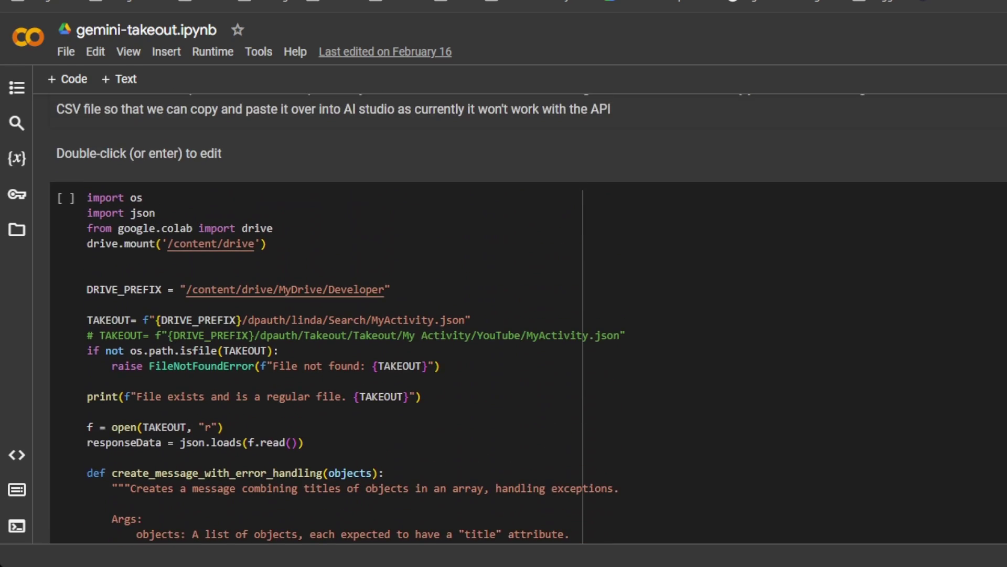
scroll(525, 315, down, 15)
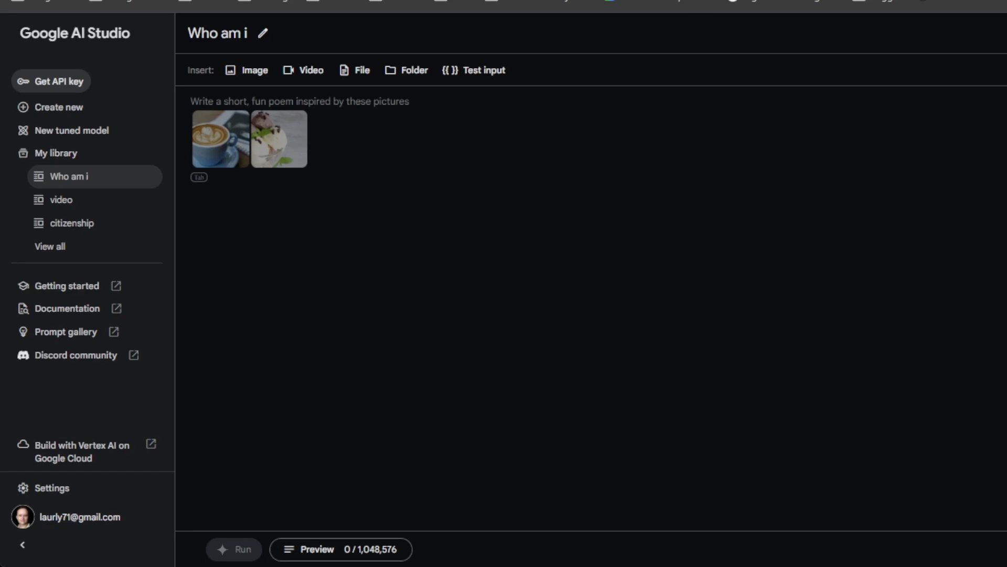
Write the prompt "using the following search history tell me about this person" in the "Who am i" prompt
click(209, 104)
text(using the fo)
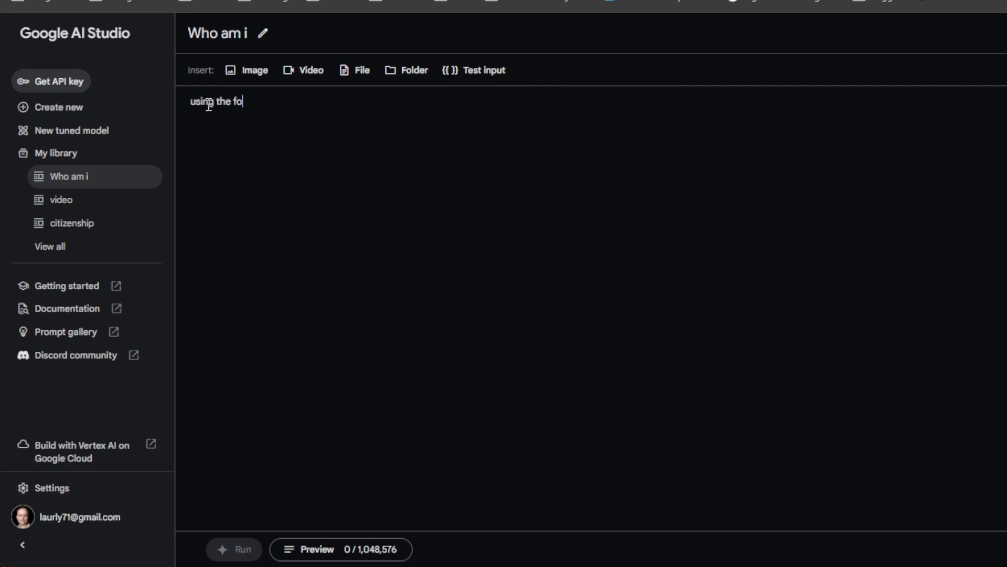
text(llowing search)
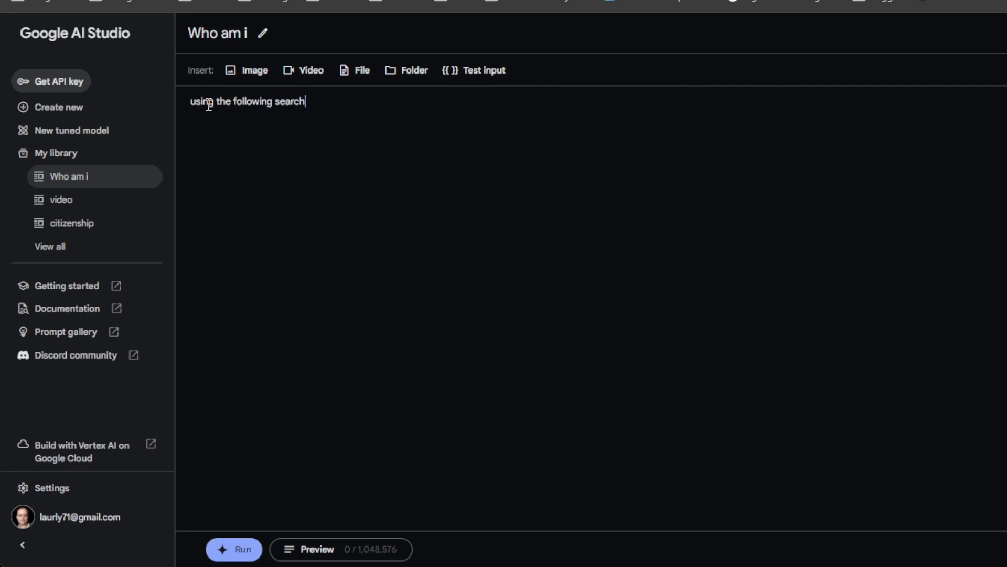
text( history tell me about this person)
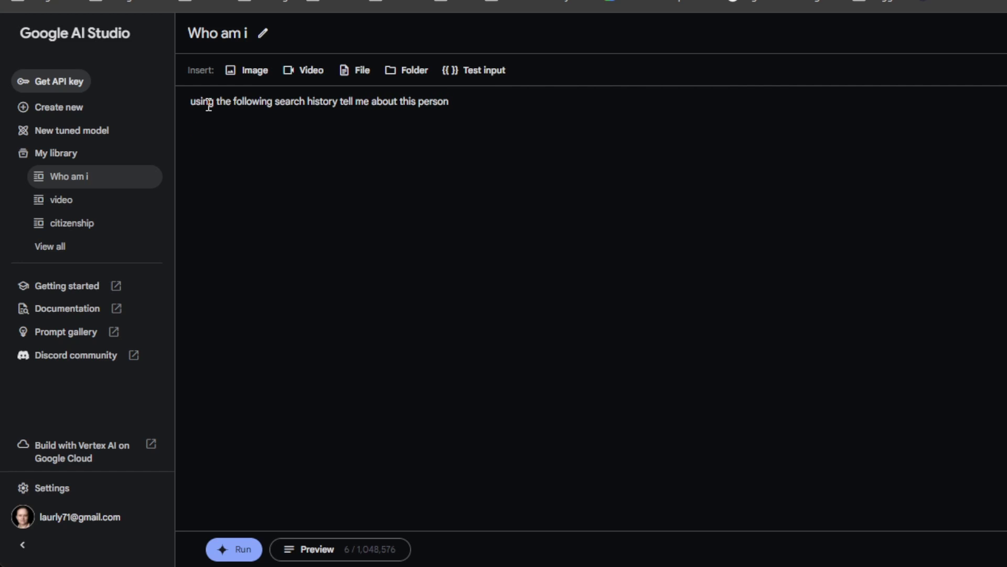
Try to insert the takeout search CSV from the Search folder under Developer > dpauth in Google Drive into the prompt
click(359, 76)
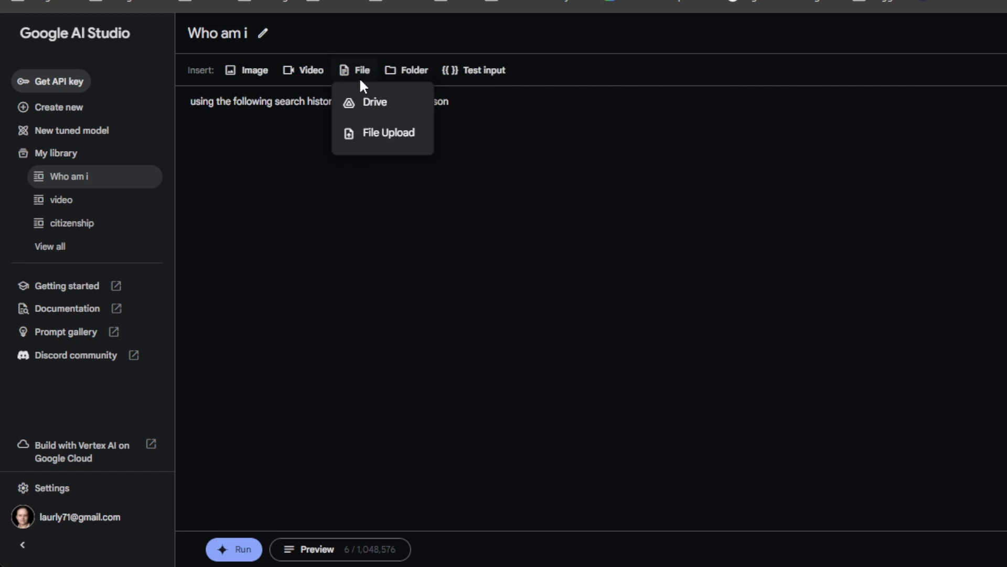
click(377, 105)
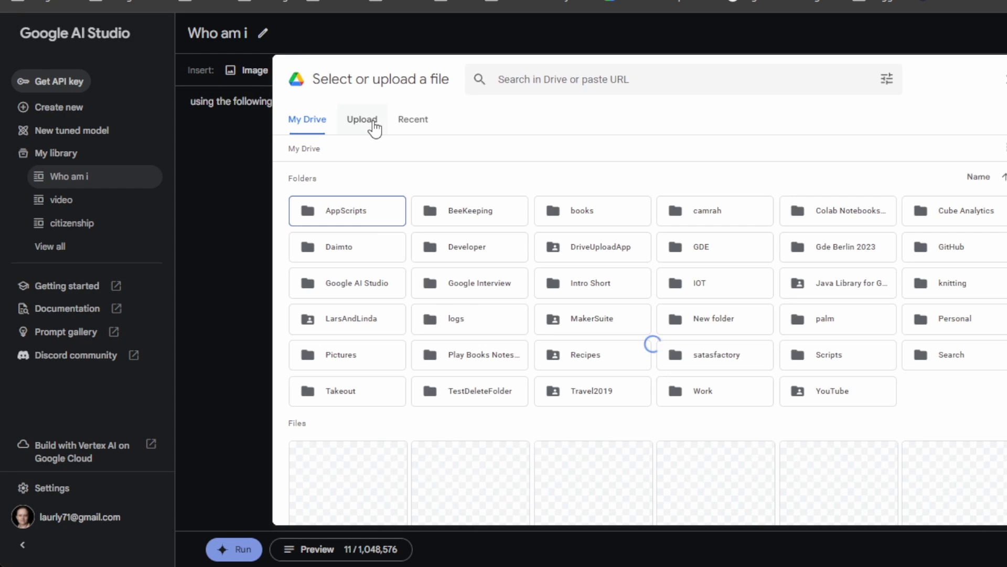
double_click(469, 250)
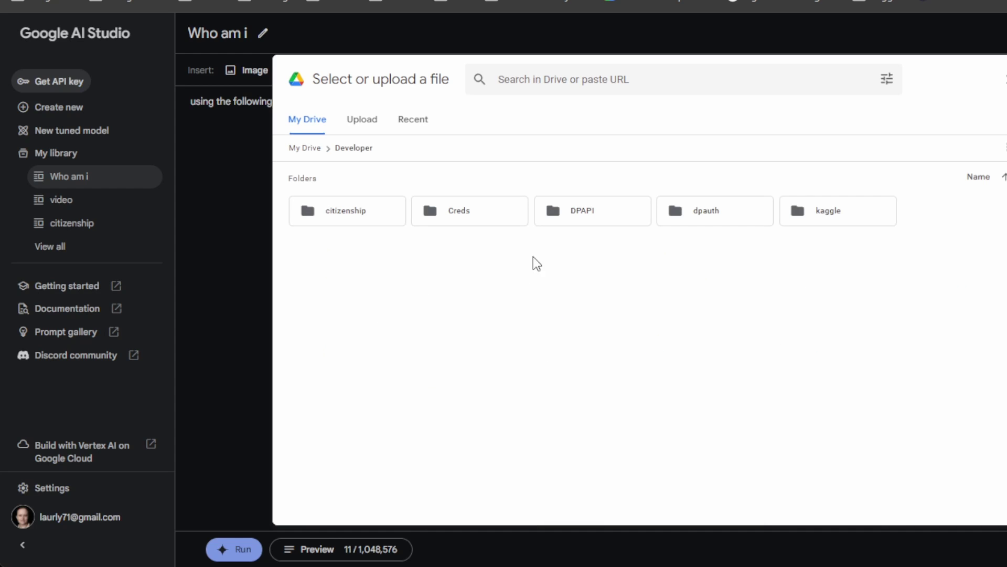
double_click(720, 216)
double_click(363, 222)
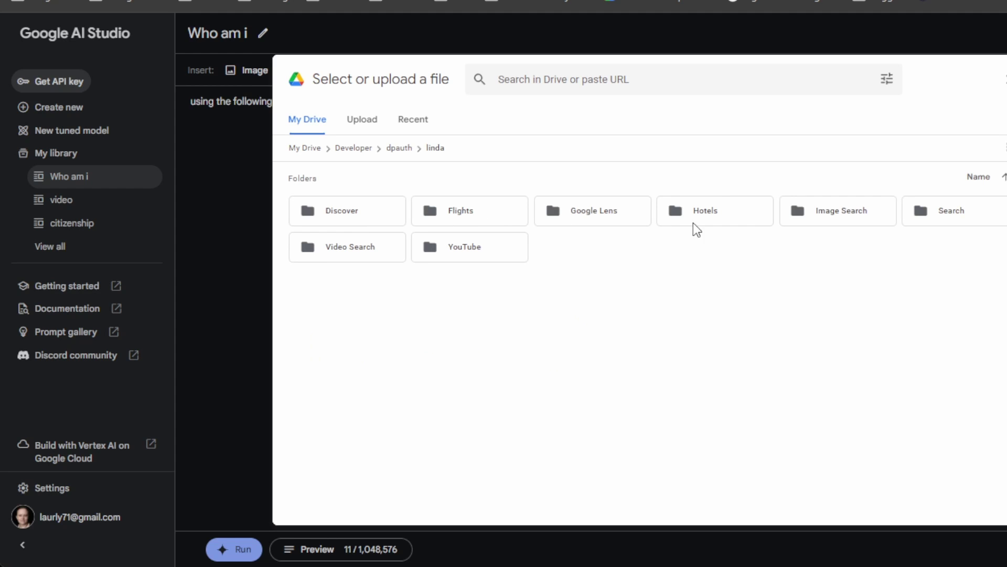
click(929, 209)
double_click(929, 208)
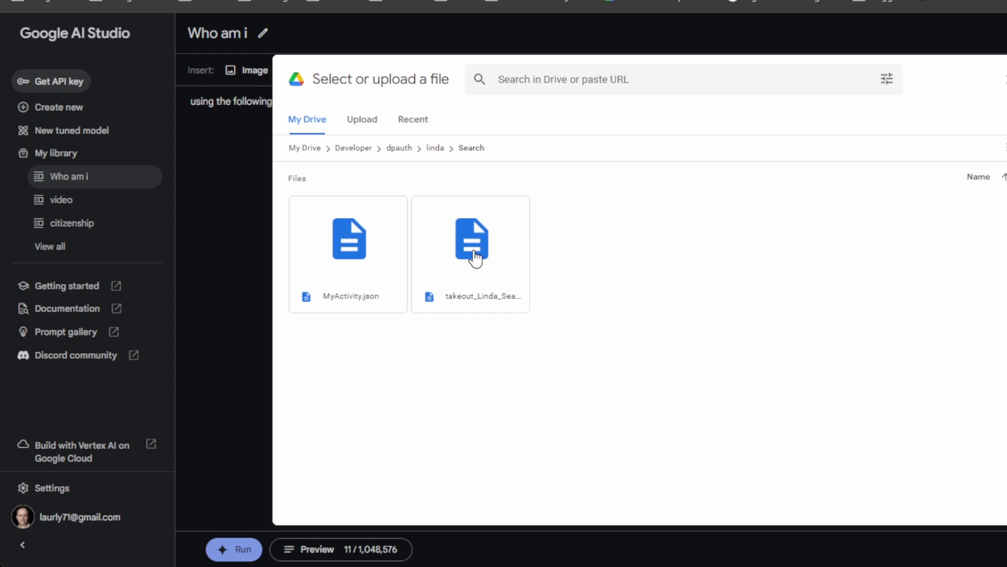
click(483, 245)
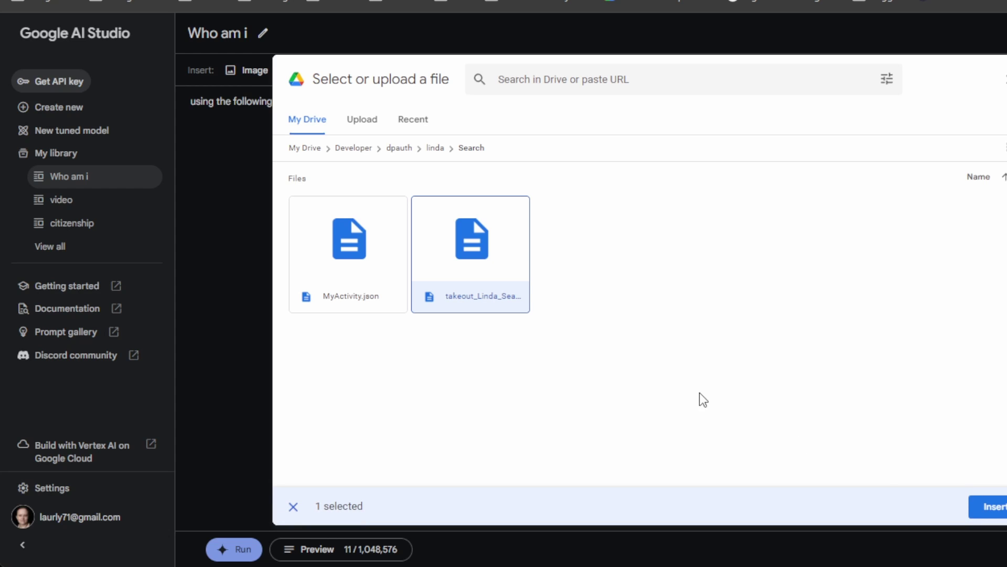
click(990, 507)
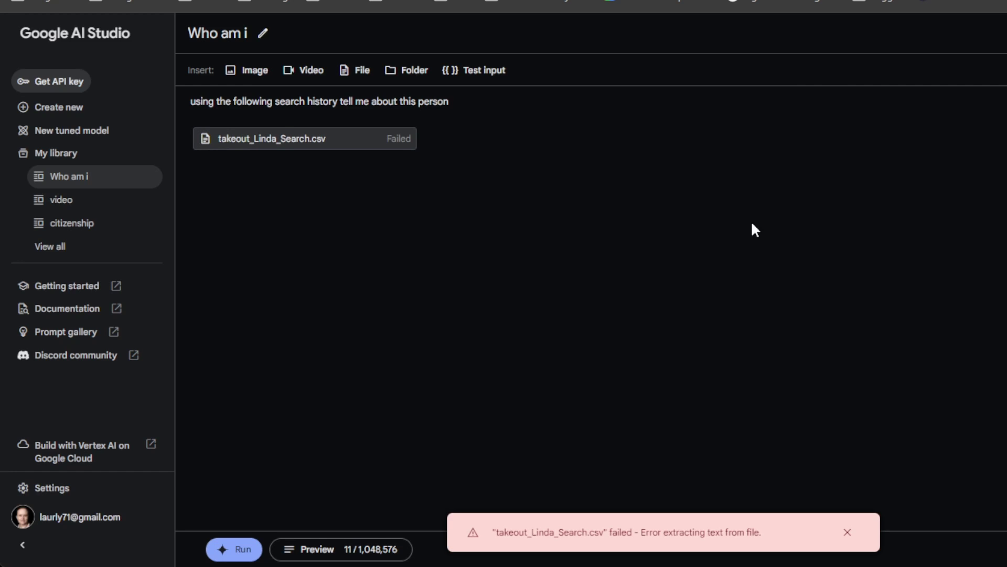
Dismiss the file error and remove the failed CSV attachment from the prompt
key(Return)
click(847, 533)
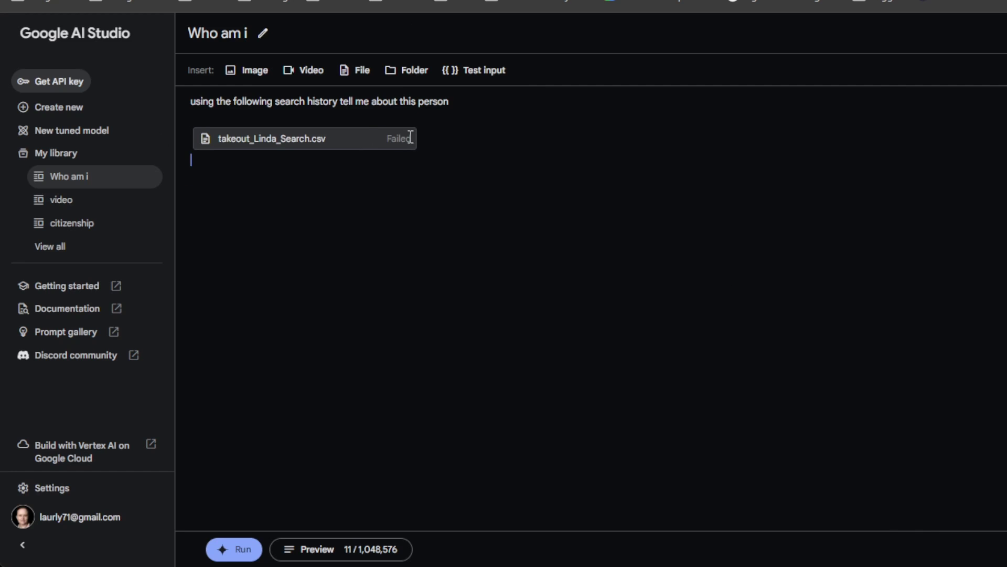
key(BackSpace)
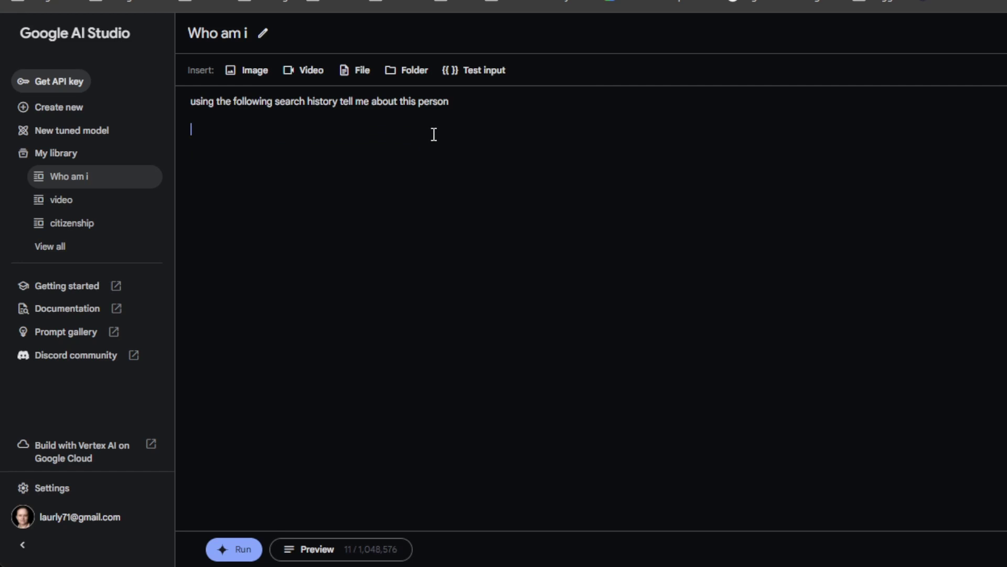
Try again to insert the takeout search CSV from the named person's Search folder under Developer > dpauth in Google Drive into the prompt
click(363, 73)
click(375, 104)
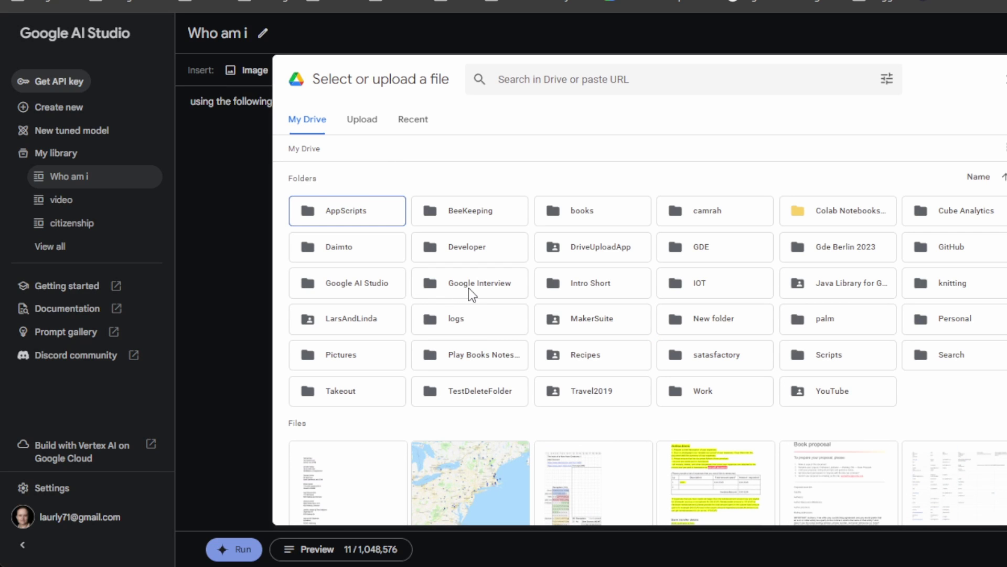
click(460, 248)
double_click(460, 248)
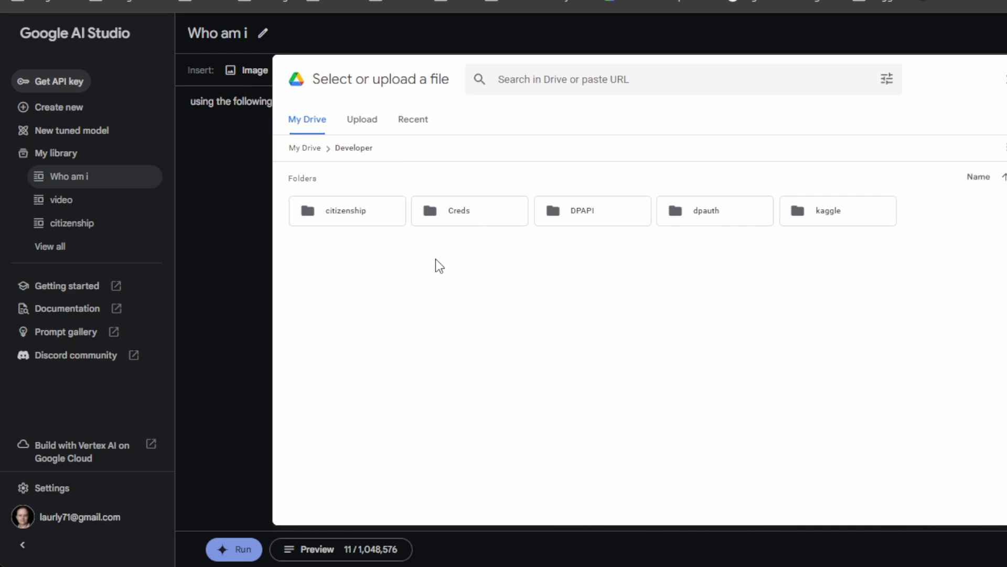
click(698, 208)
double_click(698, 209)
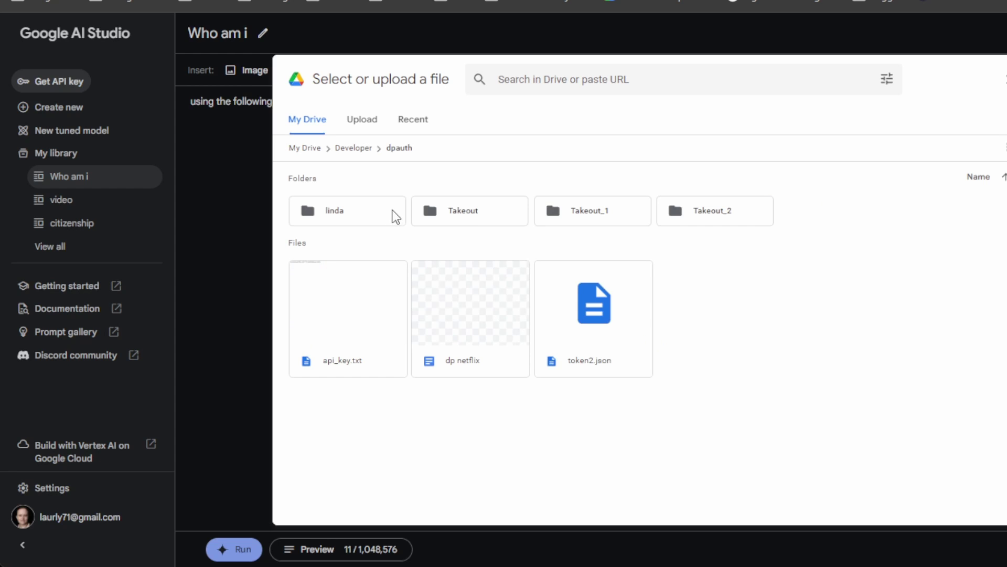
double_click(385, 211)
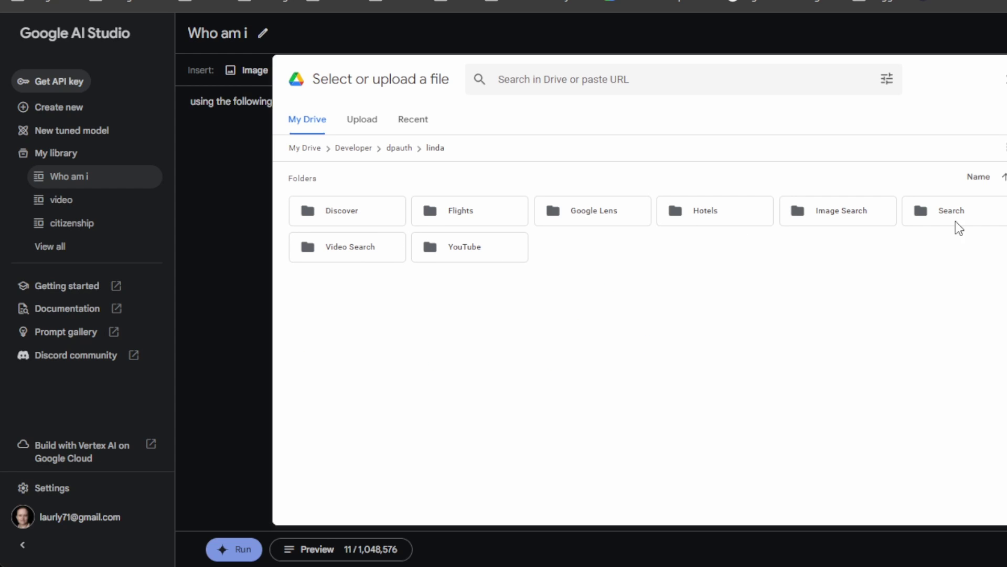
double_click(970, 214)
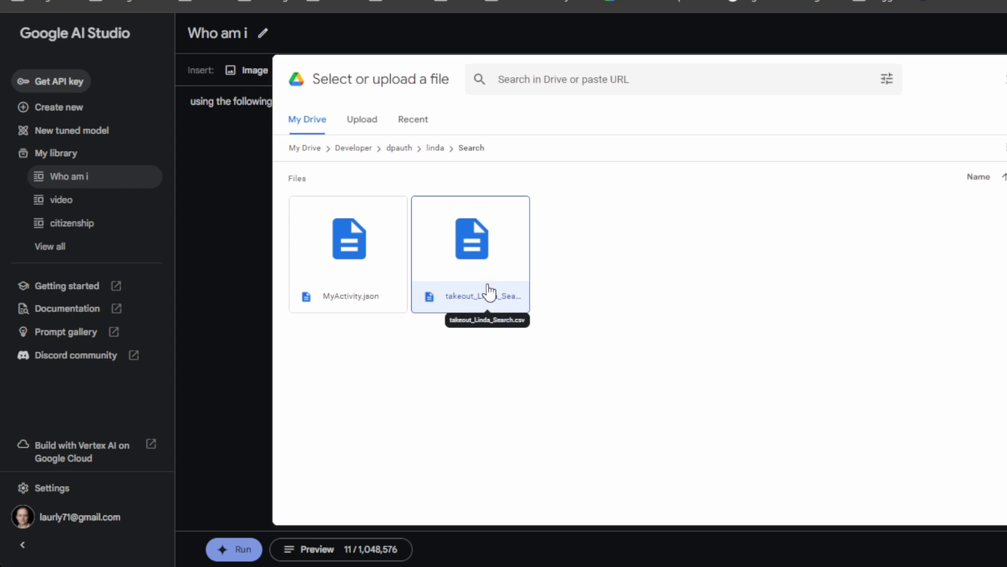
double_click(489, 293)
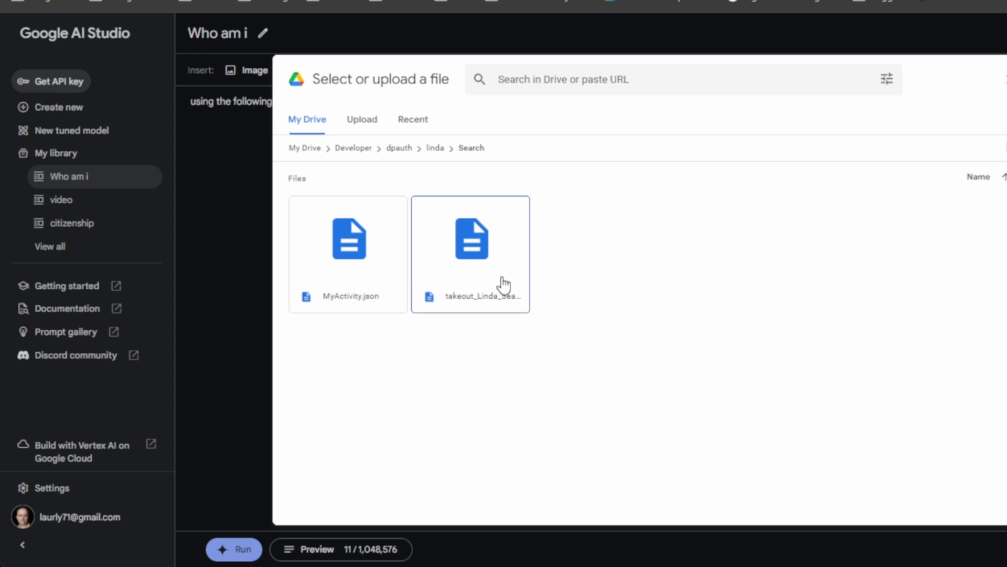
click(500, 289)
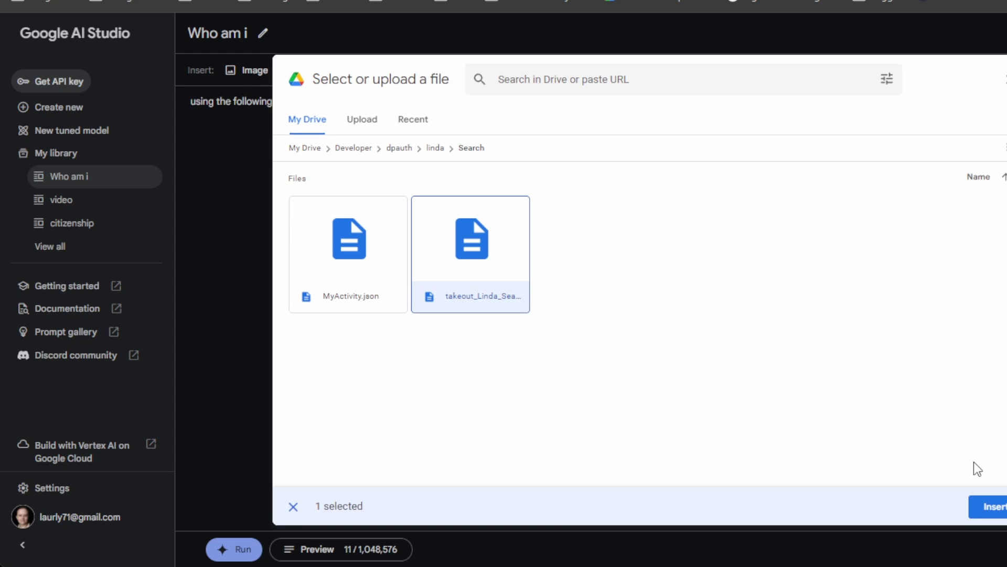
click(993, 506)
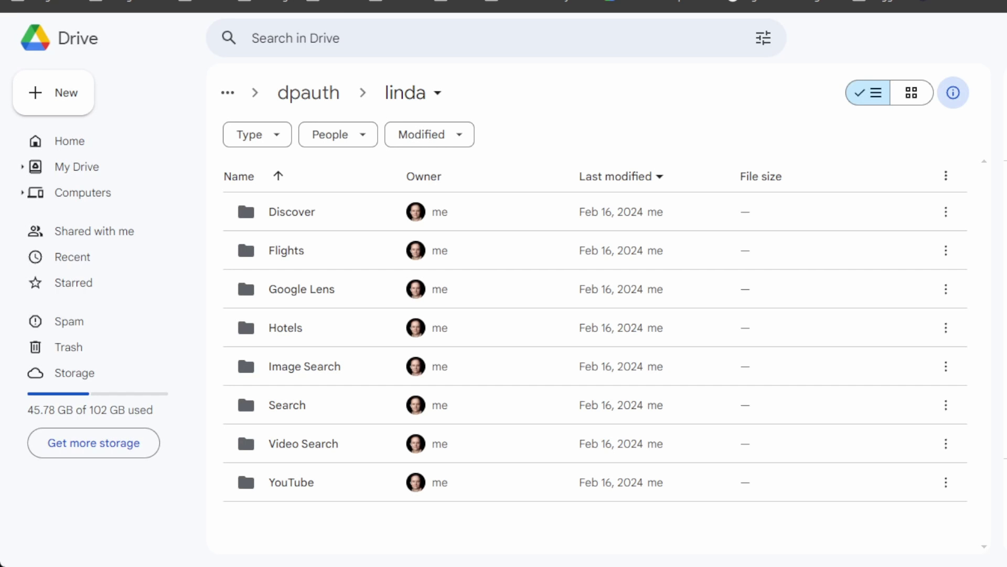
In Google Drive, open the Search folder of the same person's export and download the takeout search CSV
double_click(308, 405)
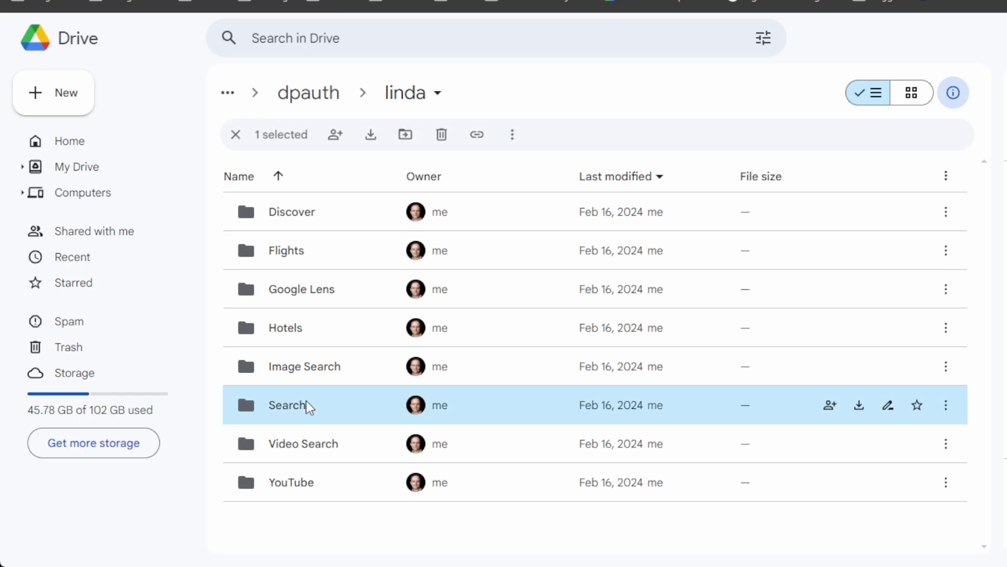
double_click(307, 248)
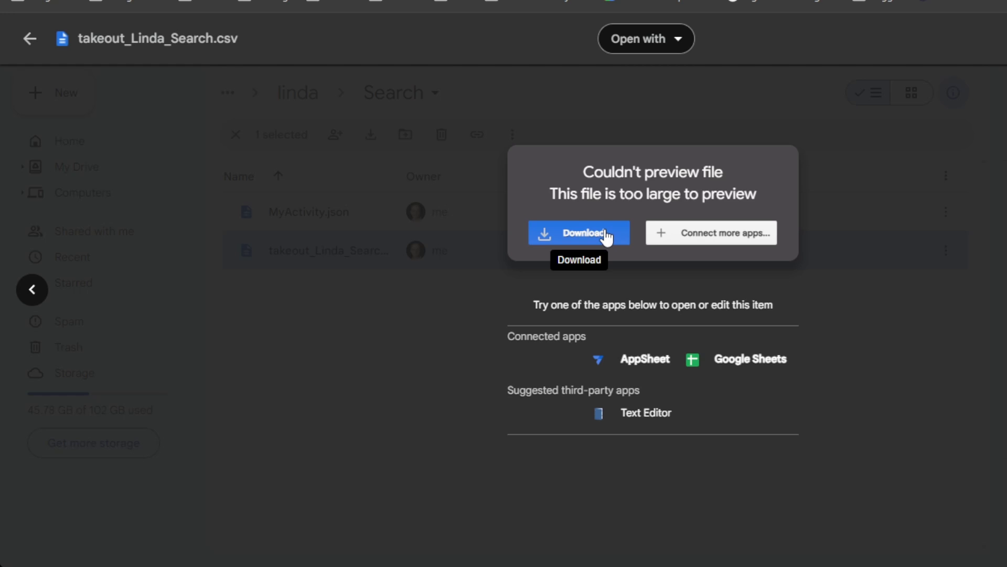
click(606, 236)
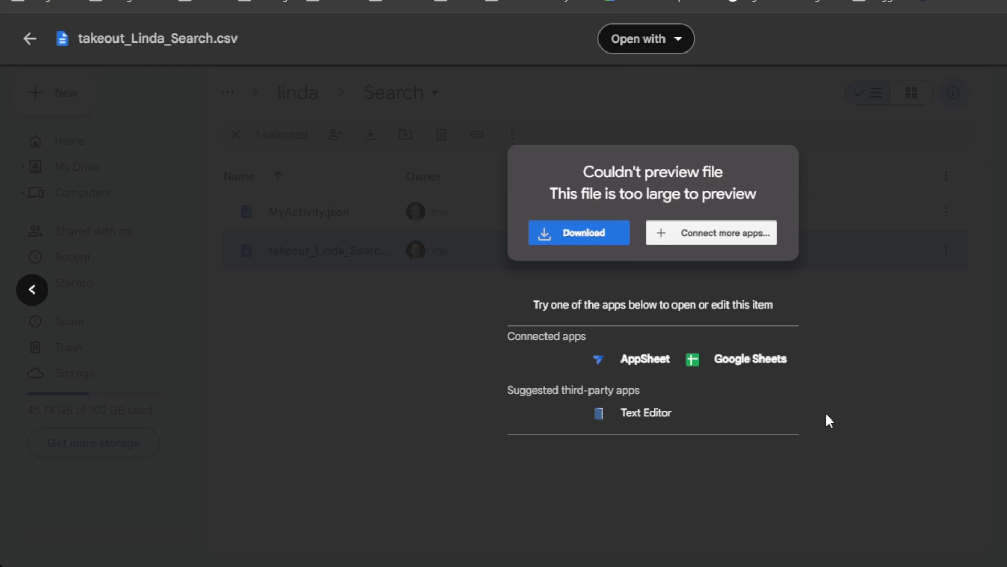
click(388, 324)
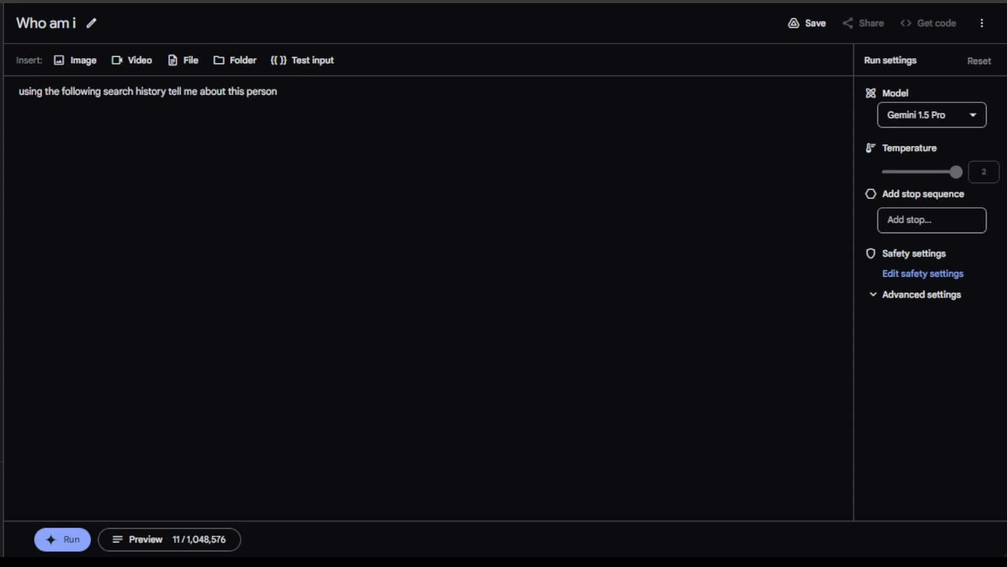
In Google AI Studio, insert the TXT version of the takeout search file from the same Drive Search folder below the prompt text
click(384, 98)
click(192, 73)
click(196, 85)
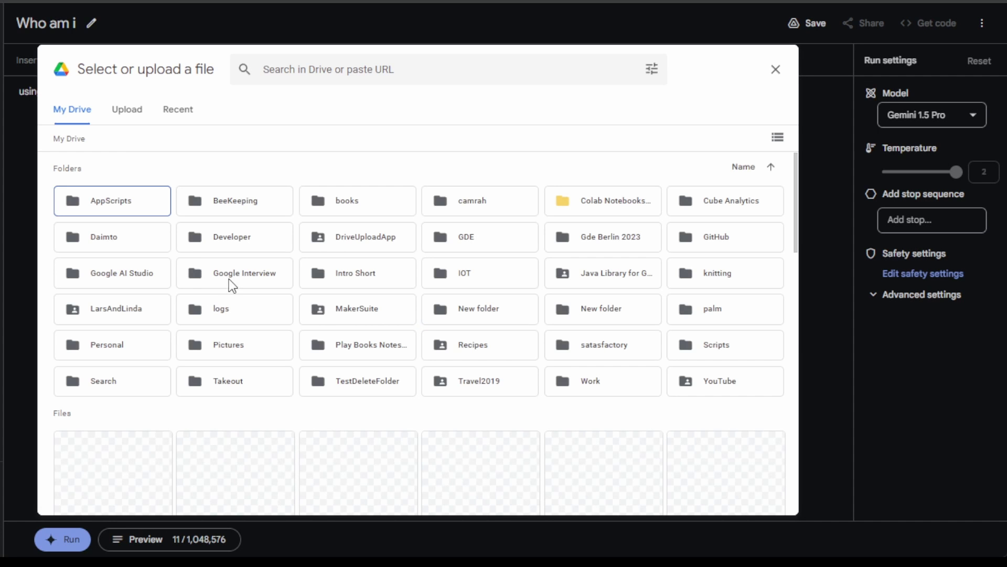
double_click(233, 232)
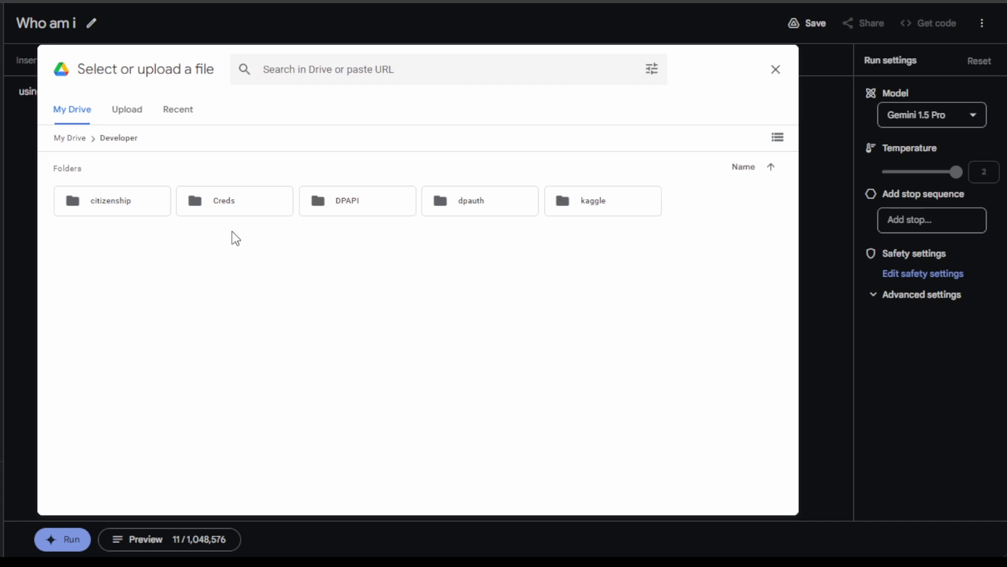
double_click(489, 211)
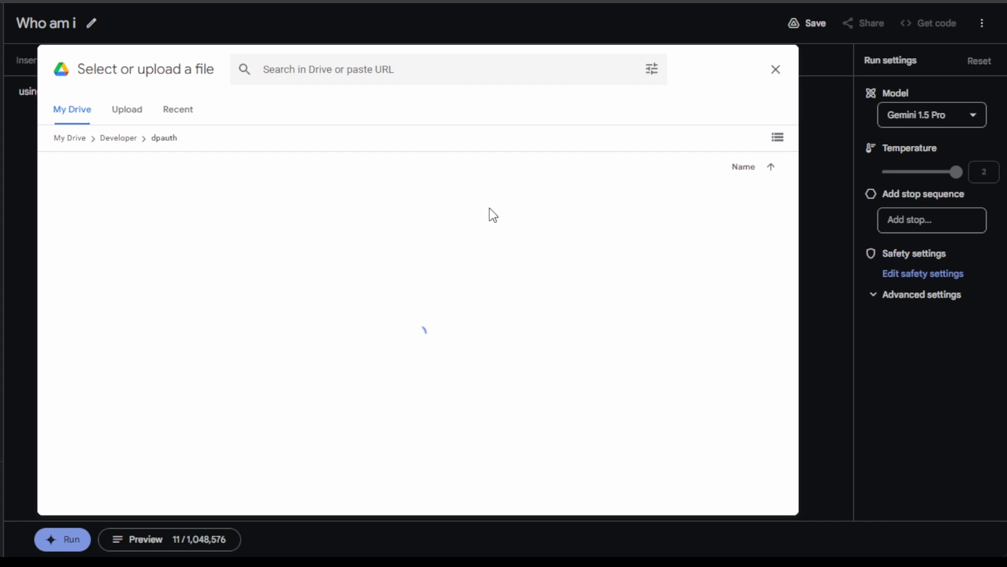
double_click(131, 209)
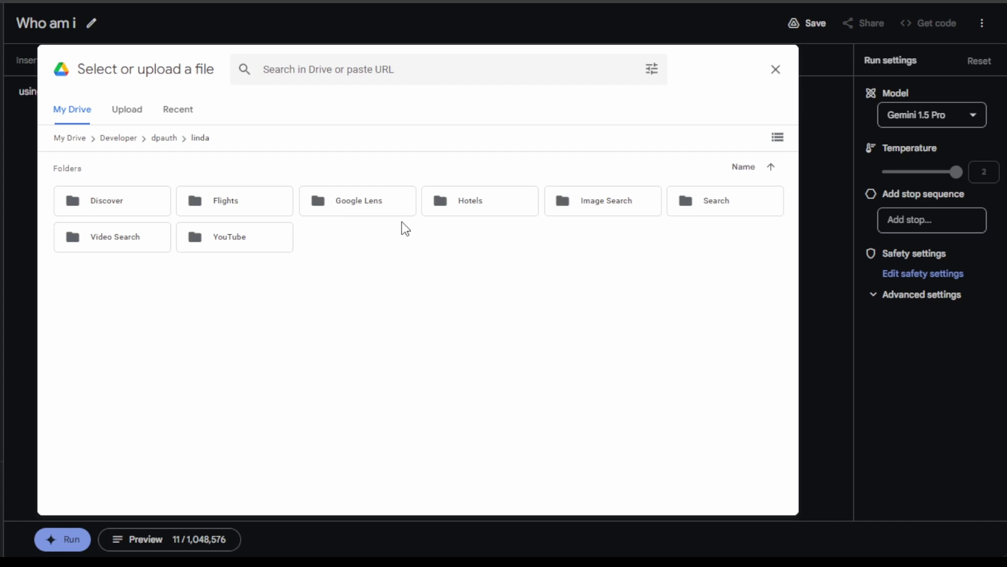
double_click(702, 207)
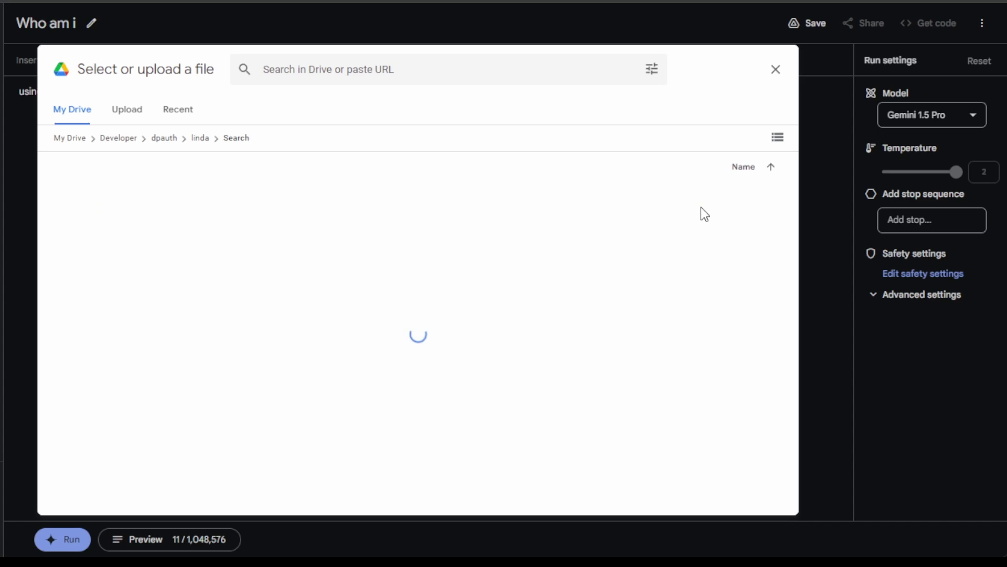
click(356, 280)
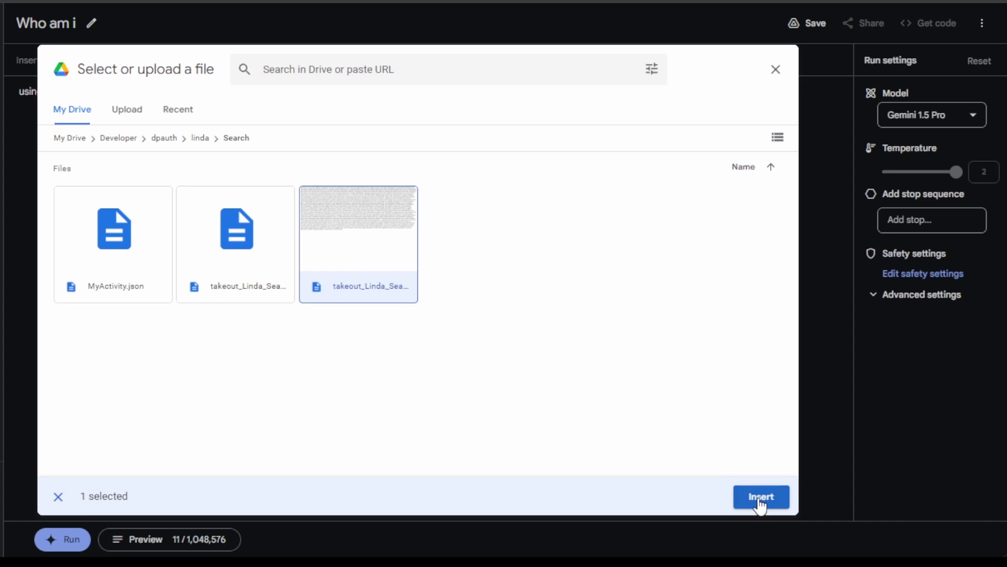
click(761, 504)
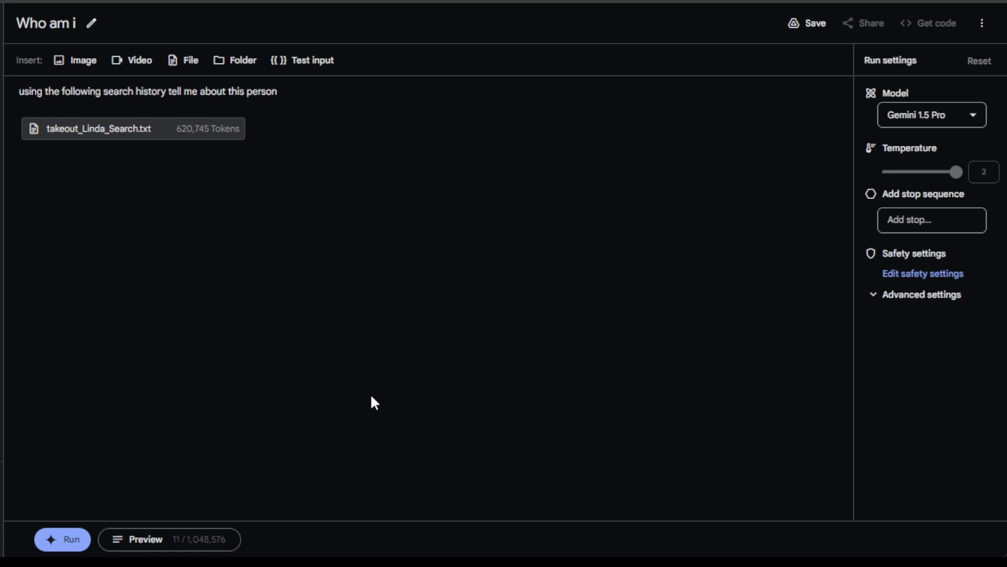
Run the "Who am i" prompt on the attached search history and review the generated description of the person
click(66, 541)
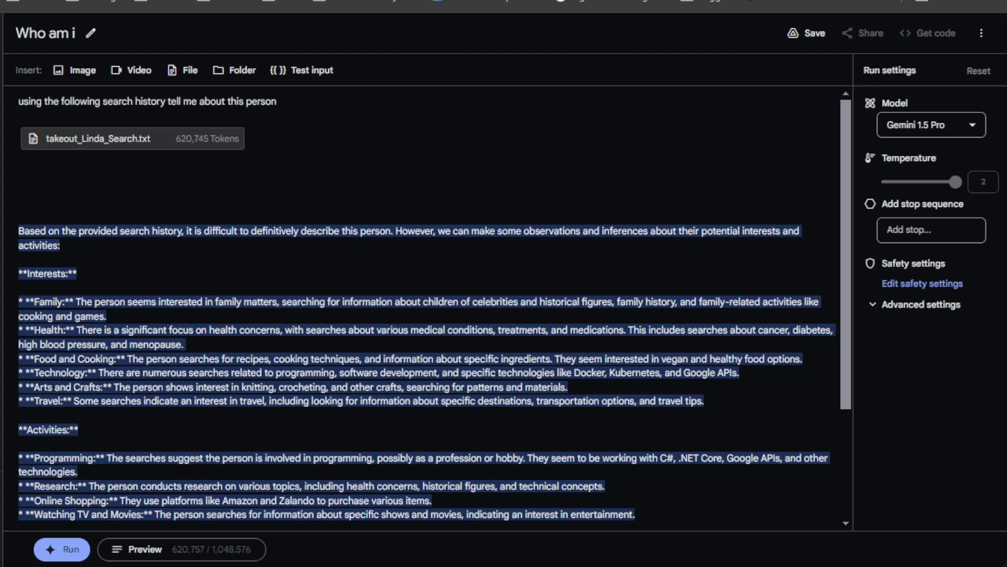
scroll(427, 305, down, 3)
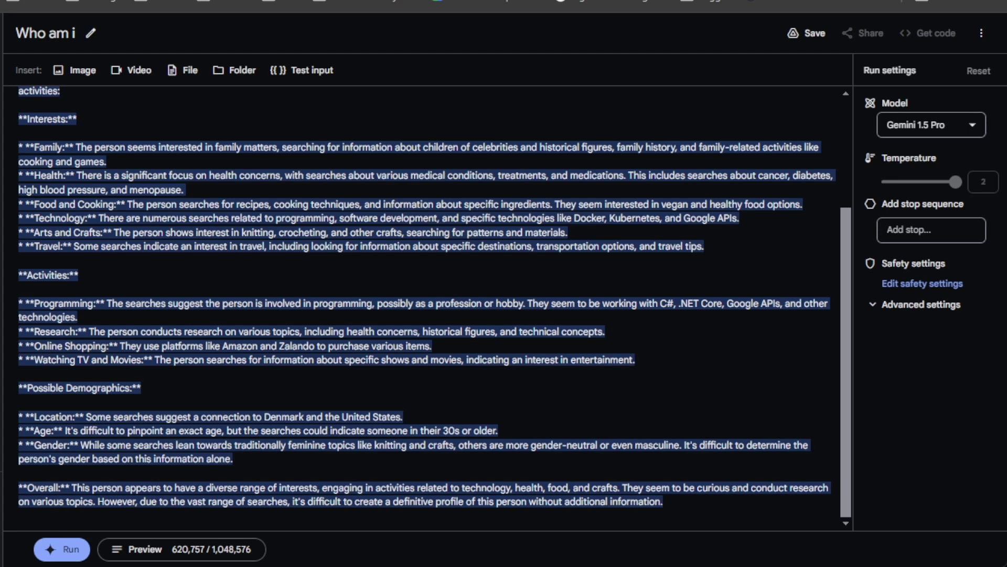
click(27, 517)
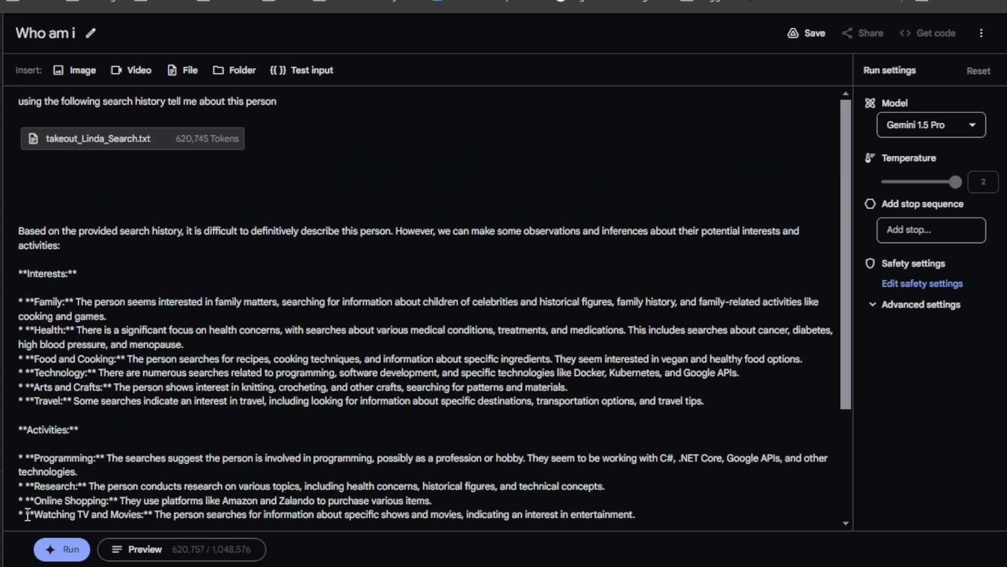